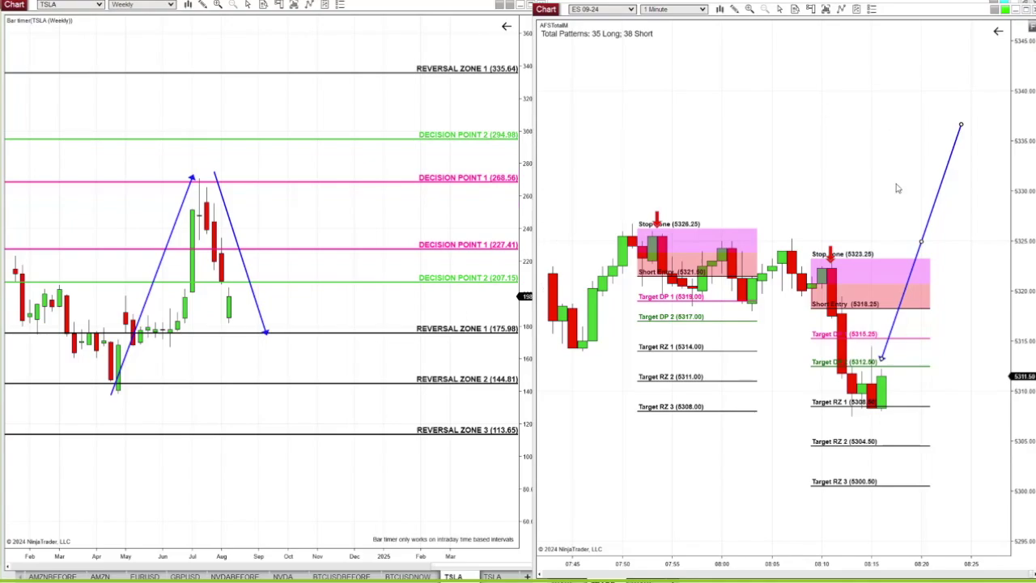
# - Move the blue arrow on the ES 1-minute chart so its tip points at Target RZ 1 of the latest short pattern
pyautogui.moveTo(1022, 457)
pyautogui.mouseDown()
pyautogui.moveTo(1015, 326)
pyautogui.moveTo(1006, 451)
pyautogui.mouseUp()
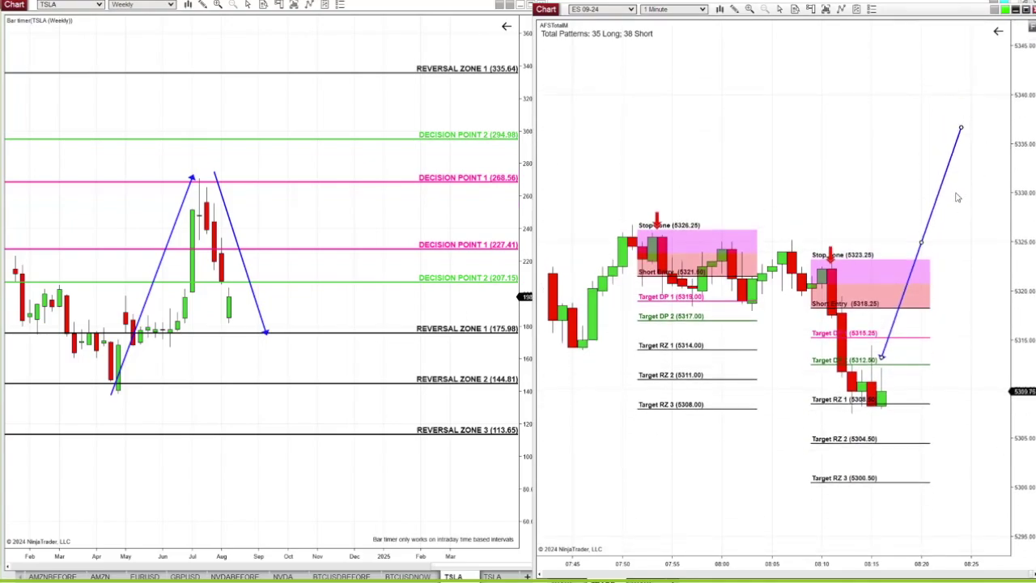
pyautogui.moveTo(953, 463); pyautogui.dragTo(834, 453)
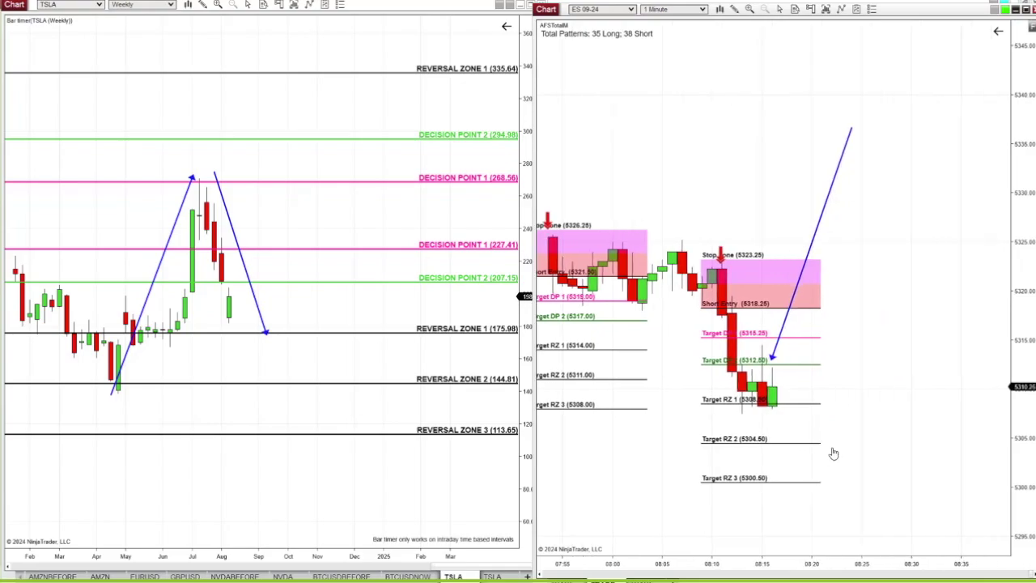
pyautogui.moveTo(816, 420); pyautogui.dragTo(897, 405)
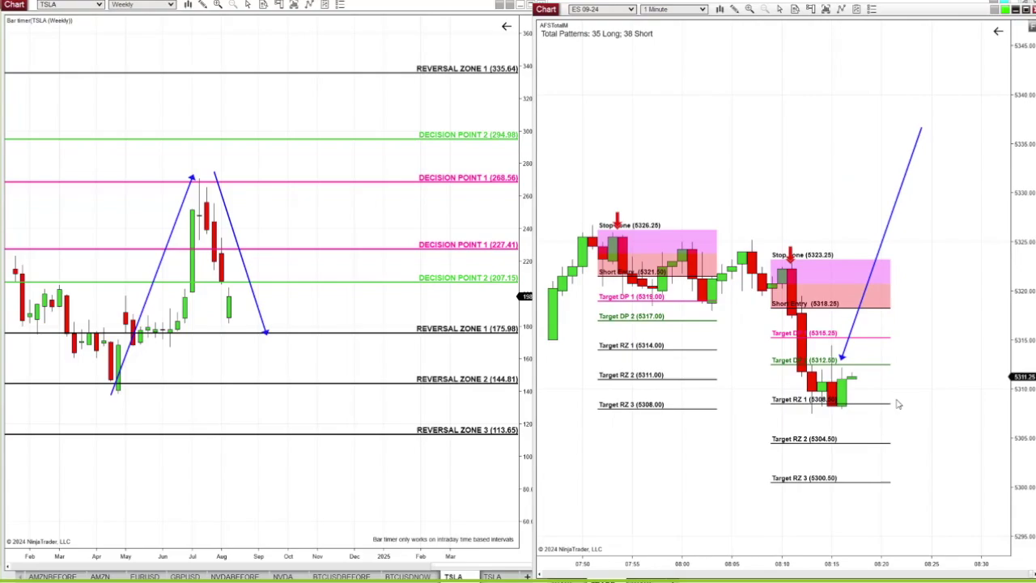
pyautogui.moveTo(891, 227); pyautogui.dragTo(924, 260)
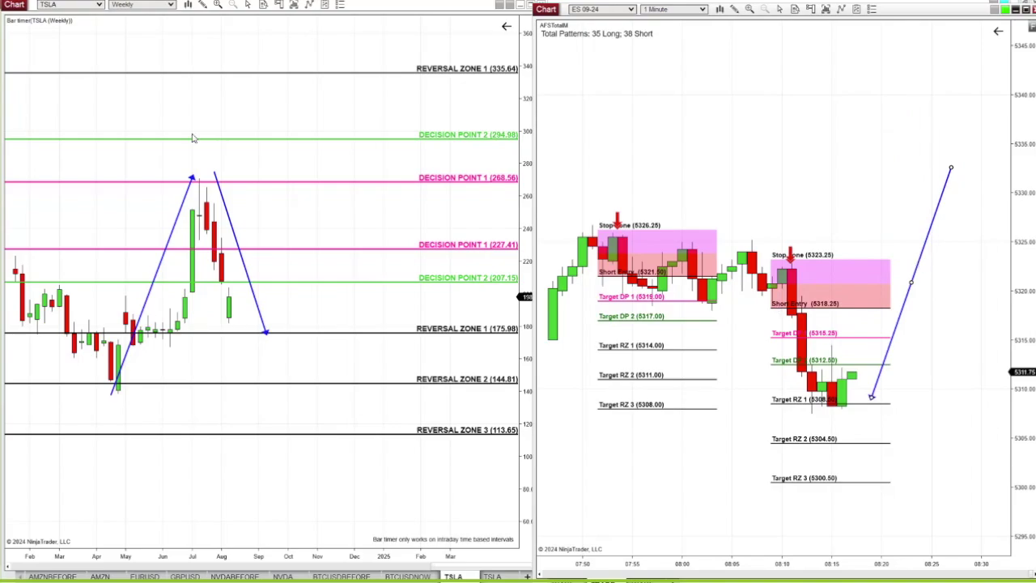
# - Extend the falling arrow on the TSLA weekly chart to early November along the Reversal Zone 1 (175.98) line
pyautogui.moveTo(266, 333); pyautogui.dragTo(324, 331)
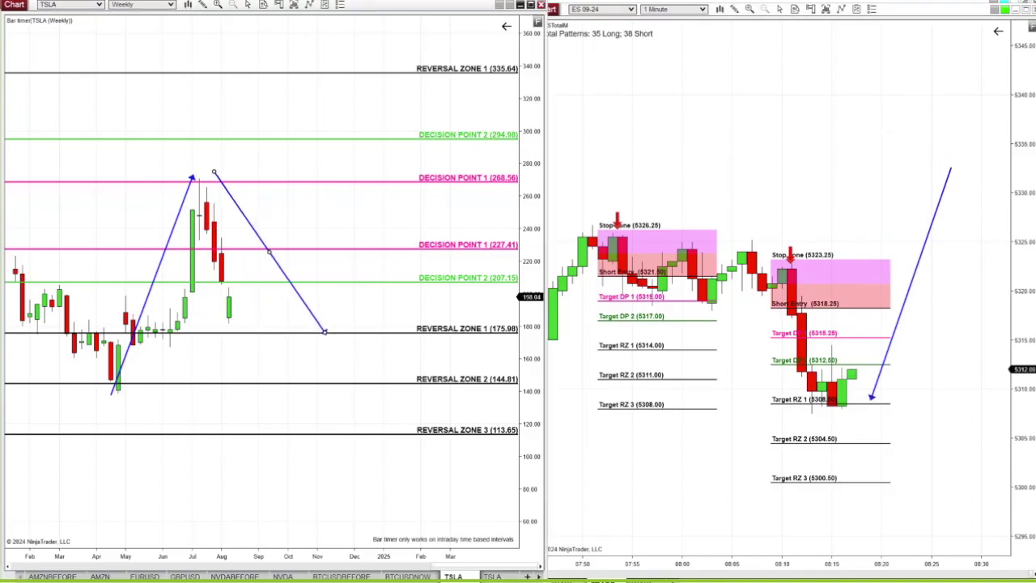
pyautogui.moveTo(524, 468)
pyautogui.mouseDown()
pyautogui.moveTo(521, 437)
pyautogui.moveTo(522, 454)
pyautogui.mouseUp()
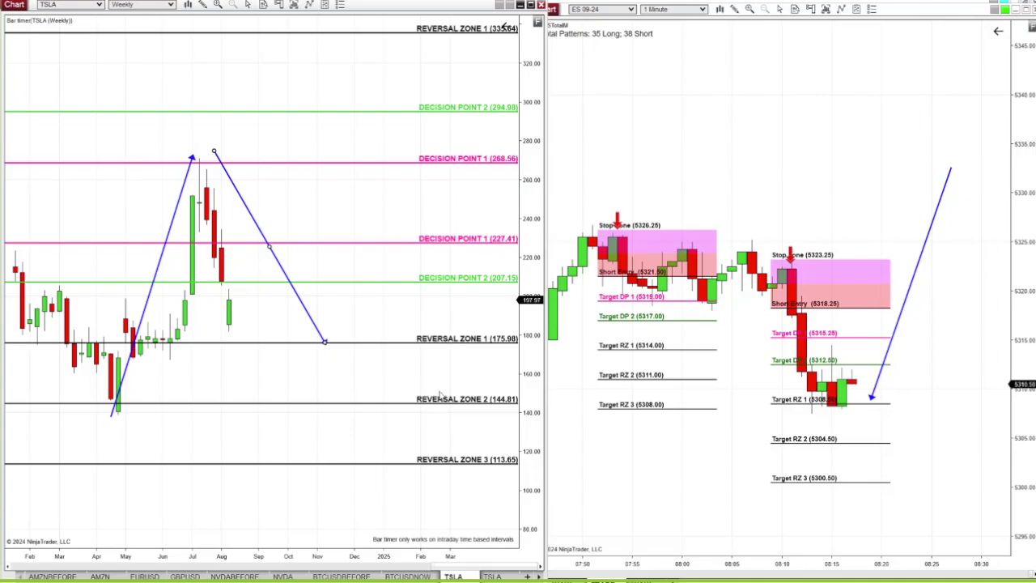
pyautogui.moveTo(525, 503)
pyautogui.mouseDown()
pyautogui.moveTo(525, 425)
pyautogui.moveTo(525, 510)
pyautogui.mouseUp()
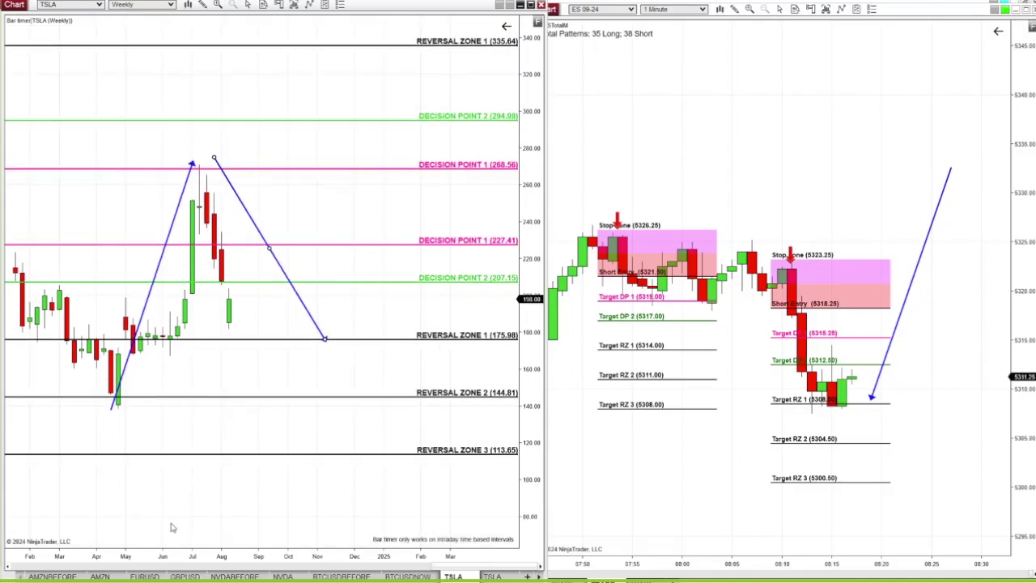
# - Bring up the EURUSD weekly chart and examine its price history back to early 2022 around Reversal Zone 1
pyautogui.click(144, 577)
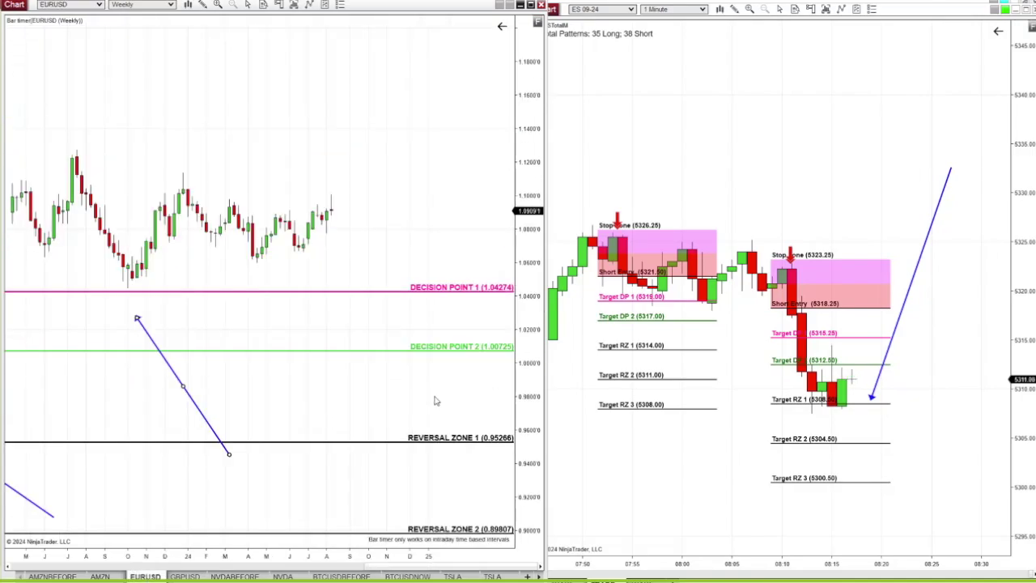
pyautogui.moveTo(316, 417); pyautogui.dragTo(515, 372)
pyautogui.moveTo(116, 489)
pyautogui.mouseDown()
pyautogui.moveTo(203, 476)
pyautogui.moveTo(312, 432)
pyautogui.mouseUp()
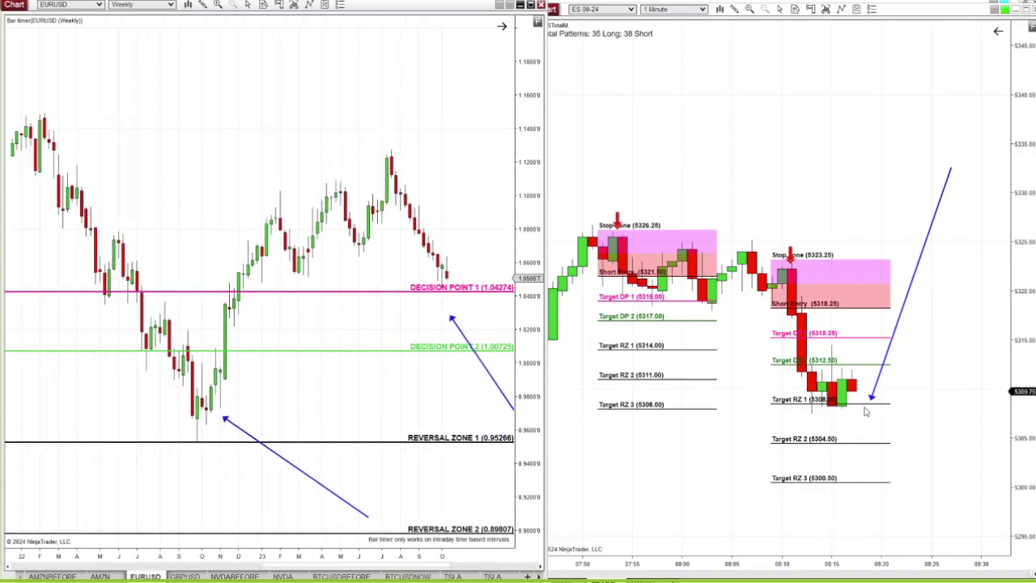
# - Raise the arrow's tip on the ES 1-minute chart to the Target DP 2 (5312.50) level
pyautogui.moveTo(871, 397); pyautogui.dragTo(871, 366)
pyautogui.moveTo(1019, 477)
pyautogui.mouseDown()
pyautogui.moveTo(1030, 373)
pyautogui.moveTo(1012, 479)
pyautogui.mouseUp()
pyautogui.moveTo(924, 448); pyautogui.dragTo(894, 453)
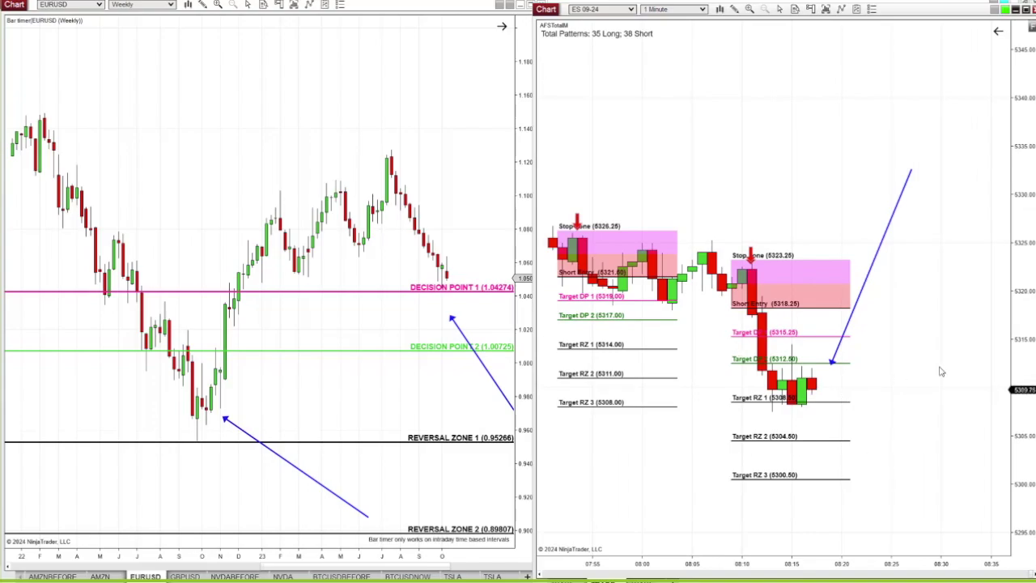
# - Point the ES arrow upward from below at Target DP 1 (5319.00) of the earlier short pattern
pyautogui.scroll(2, 955, 370)
pyautogui.moveTo(881, 358); pyautogui.dragTo(656, 288)
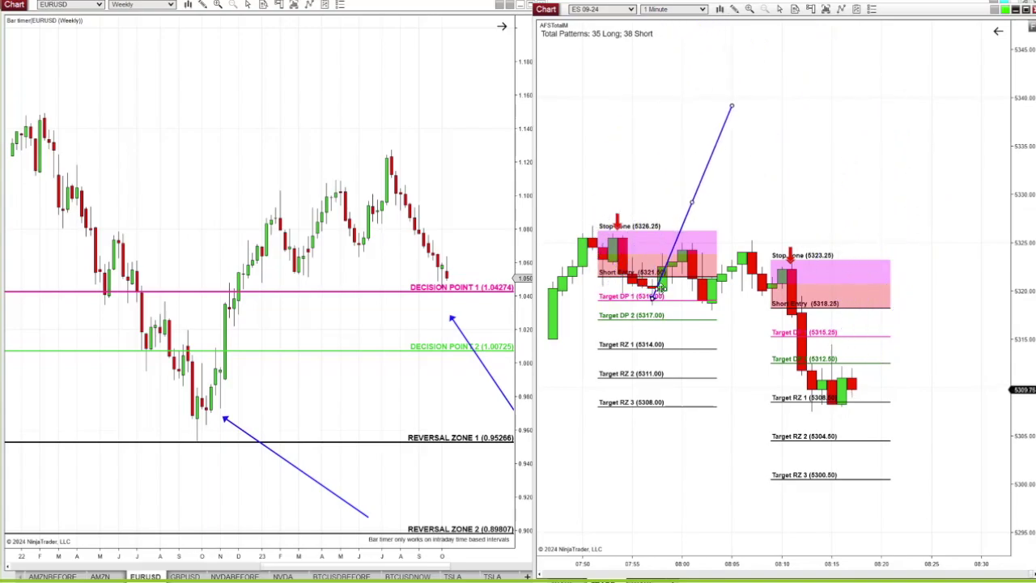
pyautogui.moveTo(732, 112); pyautogui.dragTo(741, 387)
pyautogui.moveTo(739, 434); pyautogui.dragTo(741, 518)
pyautogui.moveTo(1029, 196); pyautogui.dragTo(1029, 168)
pyautogui.moveTo(1027, 268); pyautogui.dragTo(1028, 271)
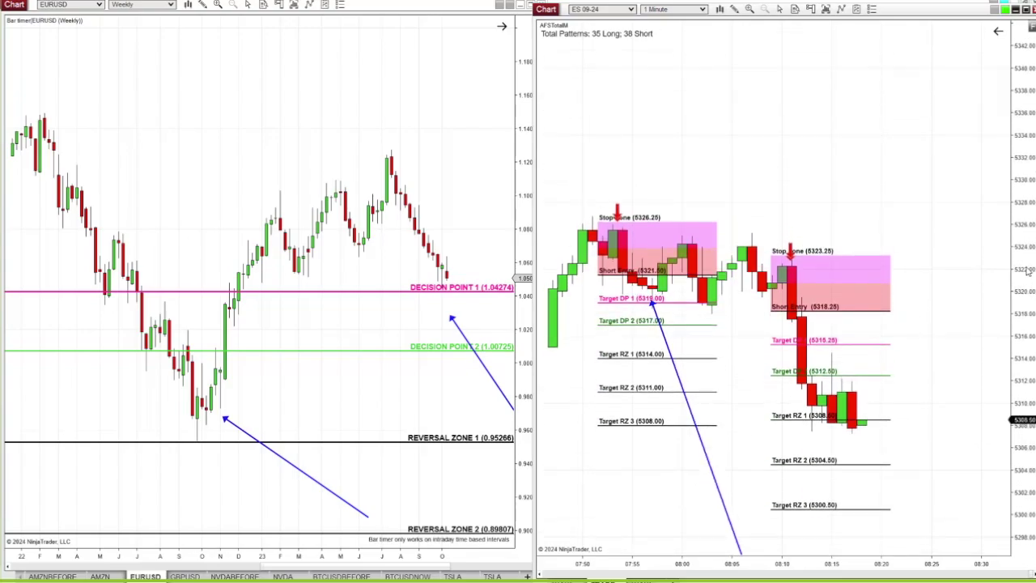
# - Move the tip of the EURUSD chart's later arrow onto the Decision Point 1 (1.04274) line
pyautogui.click(452, 318)
pyautogui.moveTo(452, 318); pyautogui.dragTo(435, 293)
pyautogui.moveTo(434, 293)
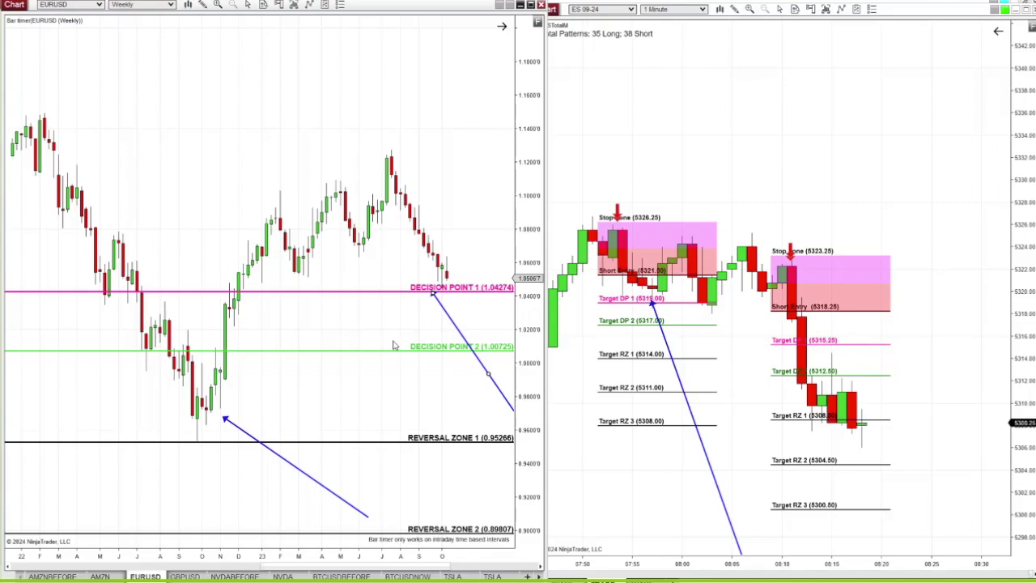
pyautogui.moveTo(411, 342); pyautogui.dragTo(306, 343)
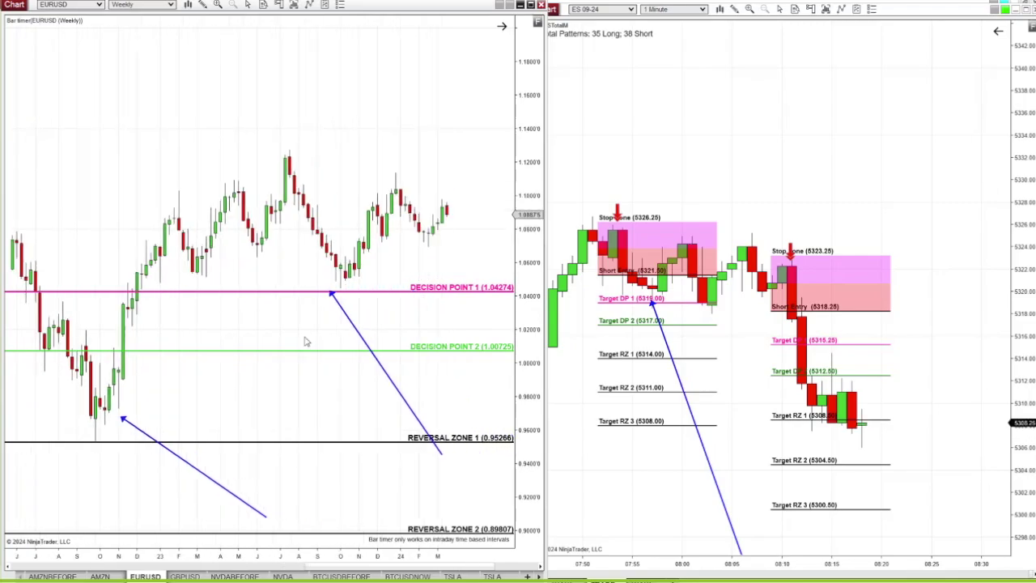
# - Reposition the ES arrow to run from the latest short pattern's stop zone down to Target RZ 1
pyautogui.moveTo(676, 356); pyautogui.dragTo(708, 125)
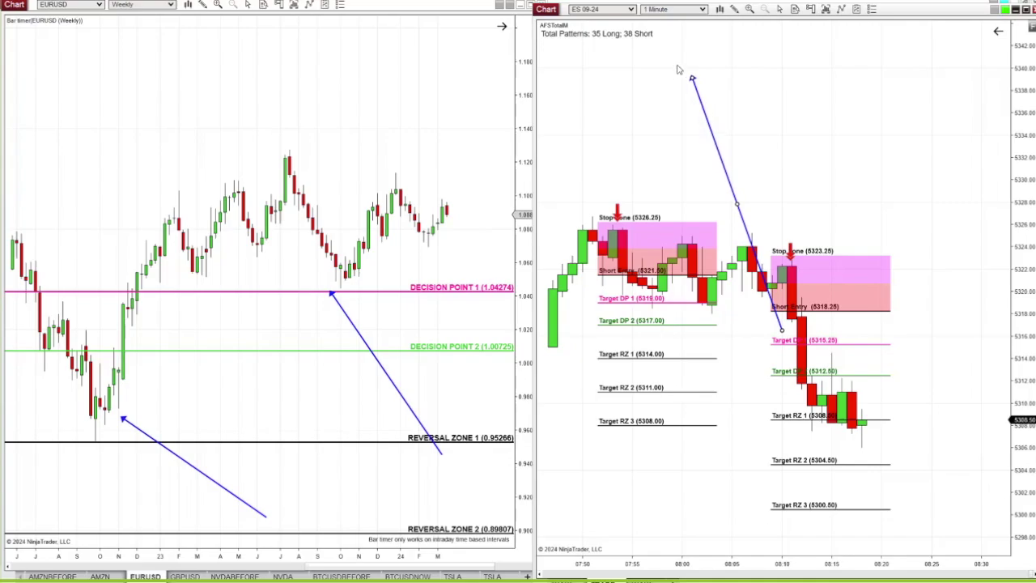
pyautogui.moveTo(692, 77); pyautogui.dragTo(834, 425)
pyautogui.moveTo(781, 329); pyautogui.dragTo(773, 251)
pyautogui.moveTo(1025, 121); pyautogui.dragTo(1003, 212)
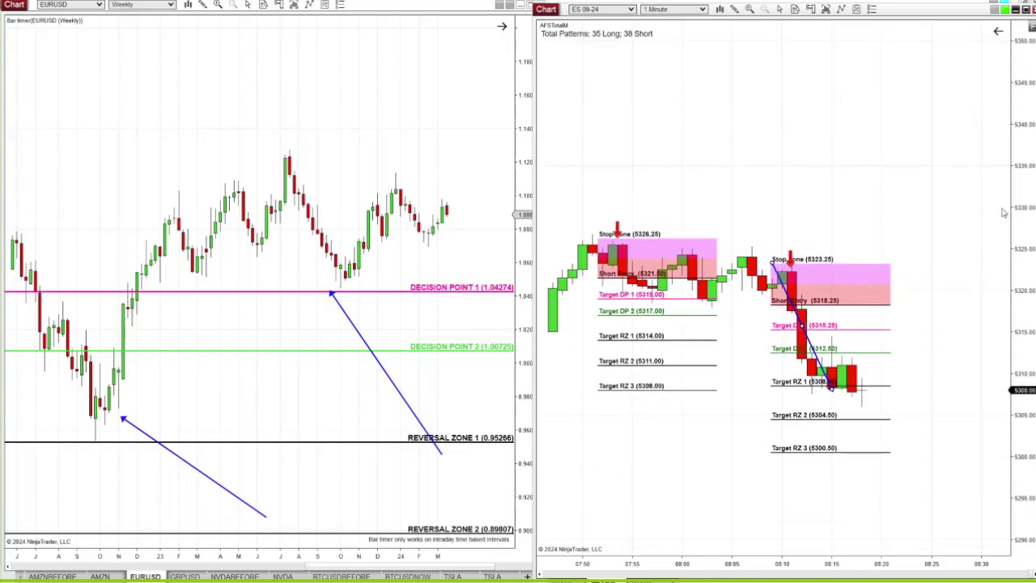
# - Examine the EURUSD weekly chart's rise from Decision Point 1 up to the latest candle
pyautogui.click(465, 267)
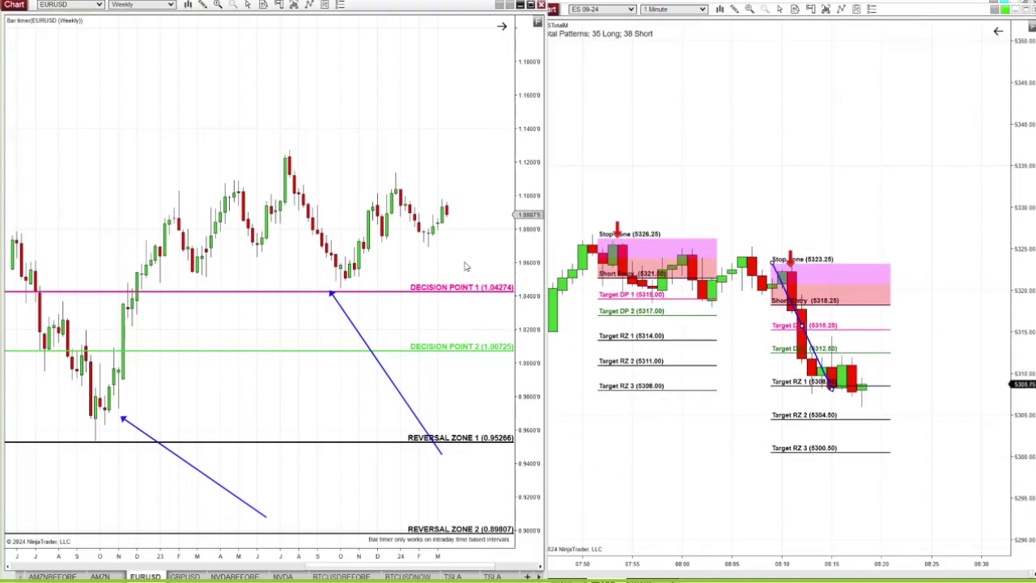
pyautogui.moveTo(530, 463); pyautogui.dragTo(530, 445)
pyautogui.moveTo(412, 104)
pyautogui.mouseDown()
pyautogui.moveTo(335, 114)
pyautogui.moveTo(266, 105)
pyautogui.mouseUp()
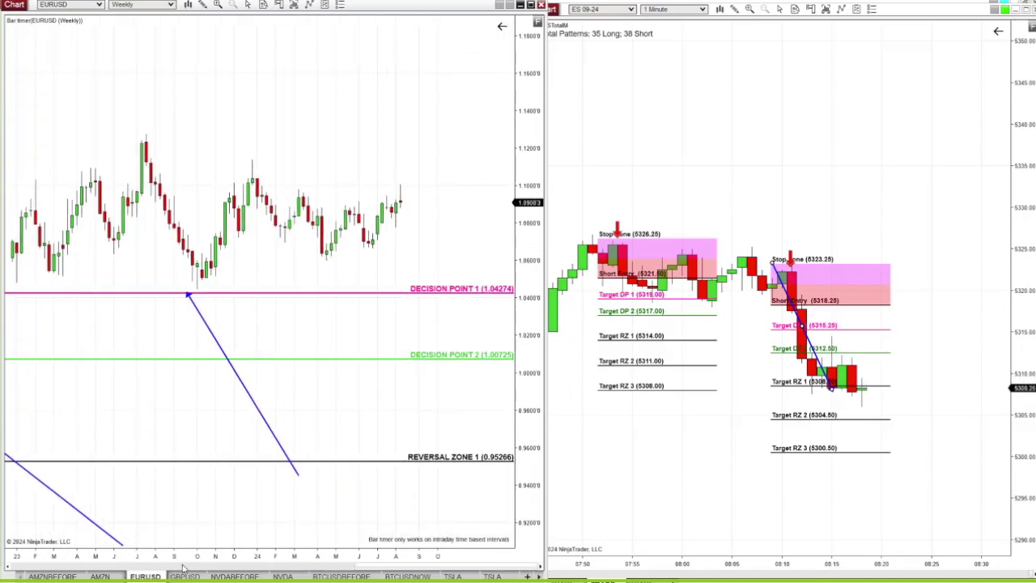
# - Look through the BTCUSD weekly chart and the NVDA weekly charts without and with decision and reversal levels
pyautogui.click(408, 577)
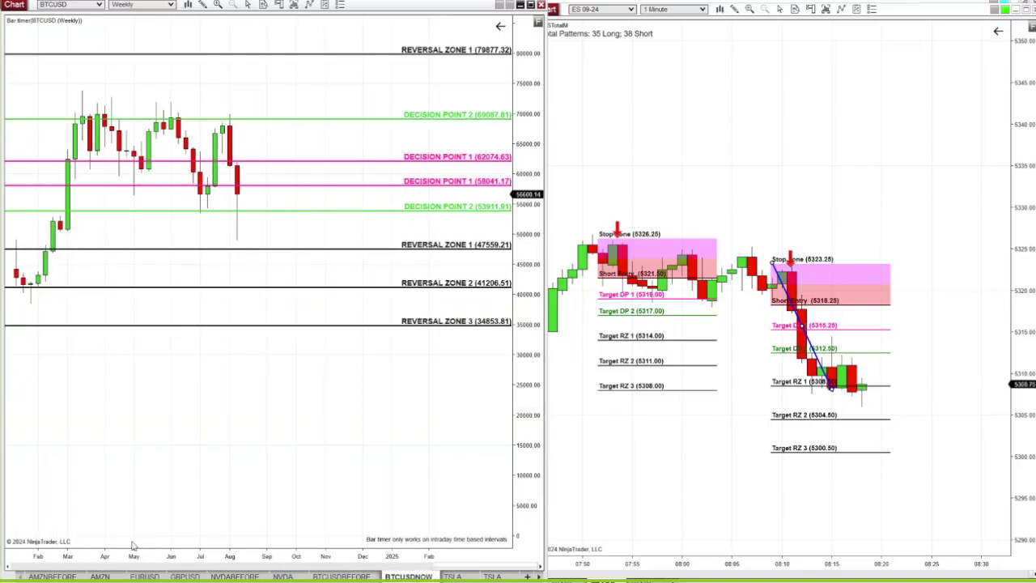
pyautogui.click(232, 576)
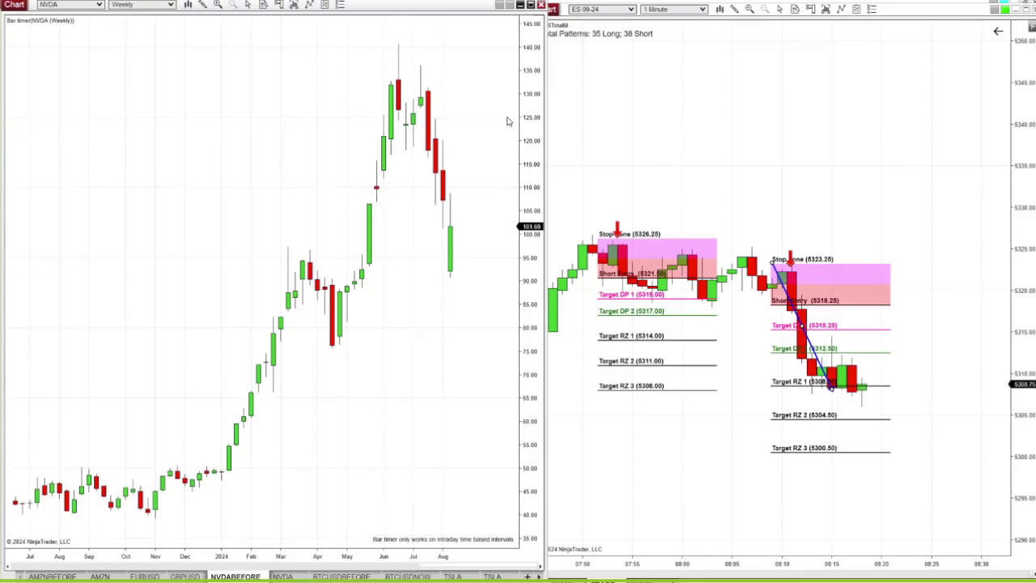
pyautogui.click(283, 576)
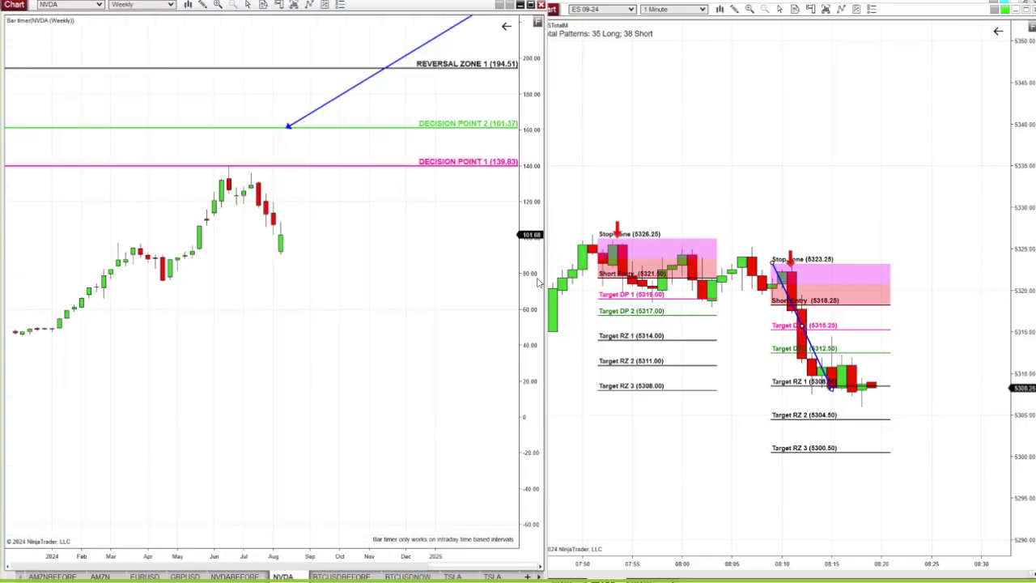
pyautogui.moveTo(532, 446); pyautogui.dragTo(518, 429)
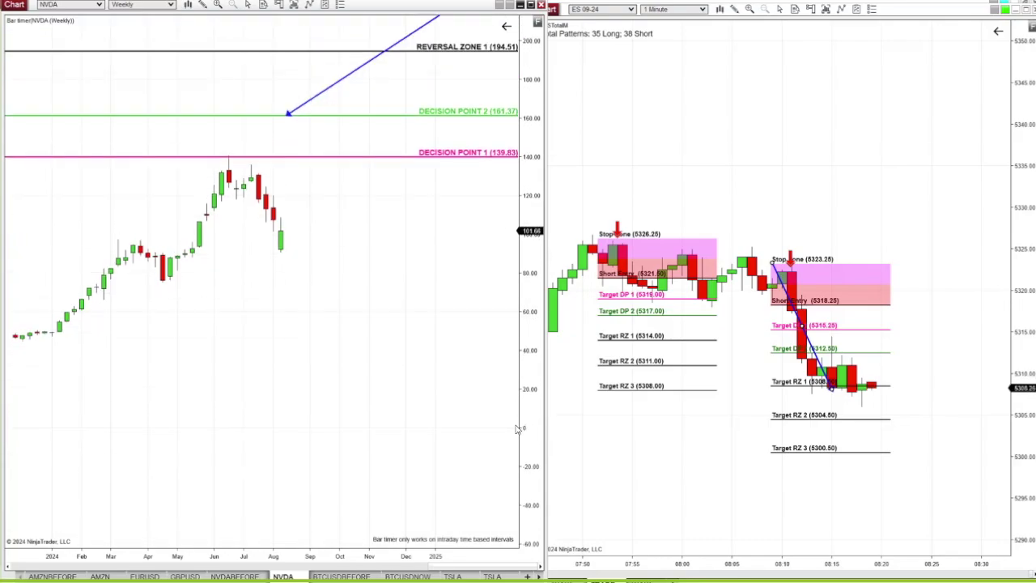
# - Point the ES arrow steeply upward at the 08:01 candle on Target DP 1 (5319.00) of the earlier short pattern
pyautogui.moveTo(1027, 306)
pyautogui.mouseDown()
pyautogui.moveTo(1026, 235)
pyautogui.moveTo(1027, 287)
pyautogui.mouseUp()
pyautogui.moveTo(832, 411); pyautogui.dragTo(662, 304)
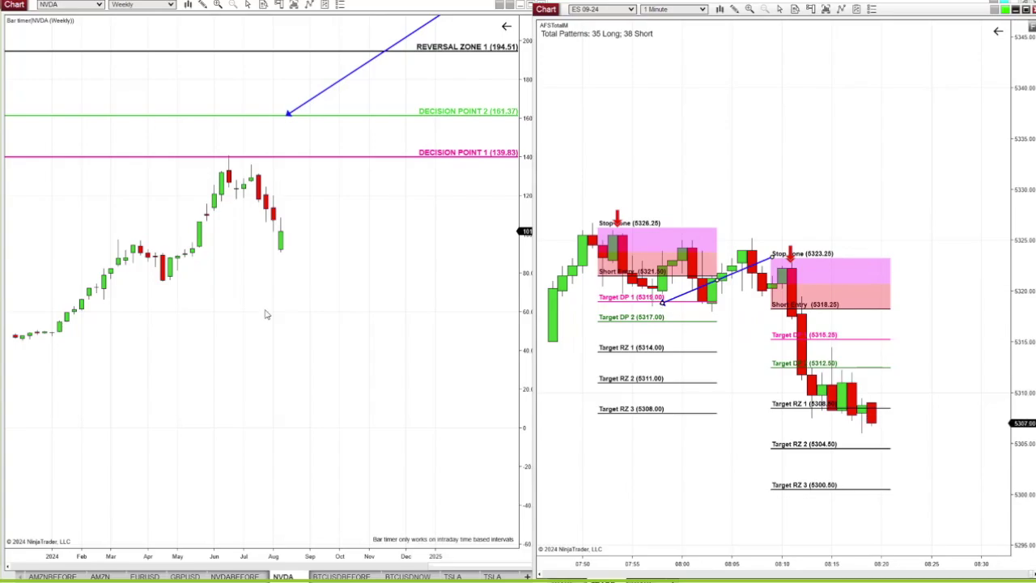
pyautogui.click(239, 385)
pyautogui.moveTo(238, 385); pyautogui.dragTo(215, 381)
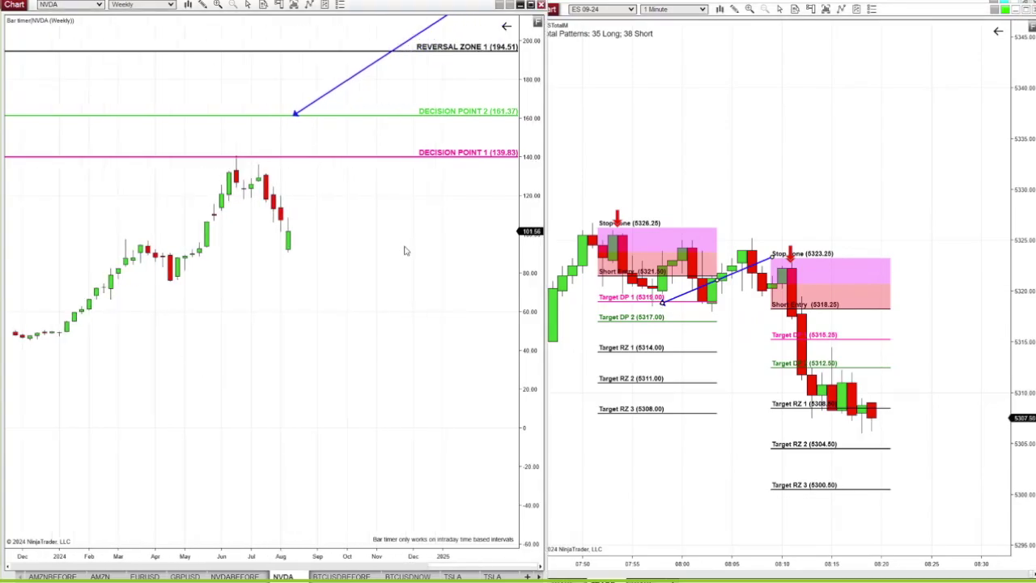
pyautogui.moveTo(773, 258); pyautogui.dragTo(652, 477)
pyautogui.moveTo(661, 318)
pyautogui.mouseDown()
pyautogui.moveTo(632, 317)
pyautogui.moveTo(691, 317)
pyautogui.mouseUp()
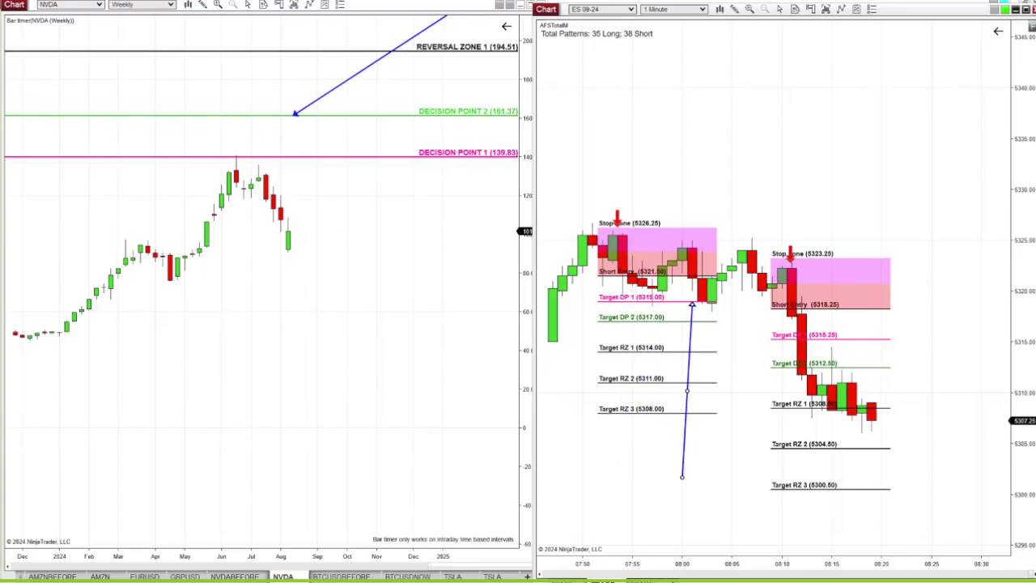
# - Run the ES arrow from the latest pattern's stop zone toward Target RZ 2, and finish with its tip on Target DP 2 (5312.50)
pyautogui.moveTo(692, 304); pyautogui.dragTo(862, 439)
pyautogui.moveTo(682, 478); pyautogui.dragTo(778, 238)
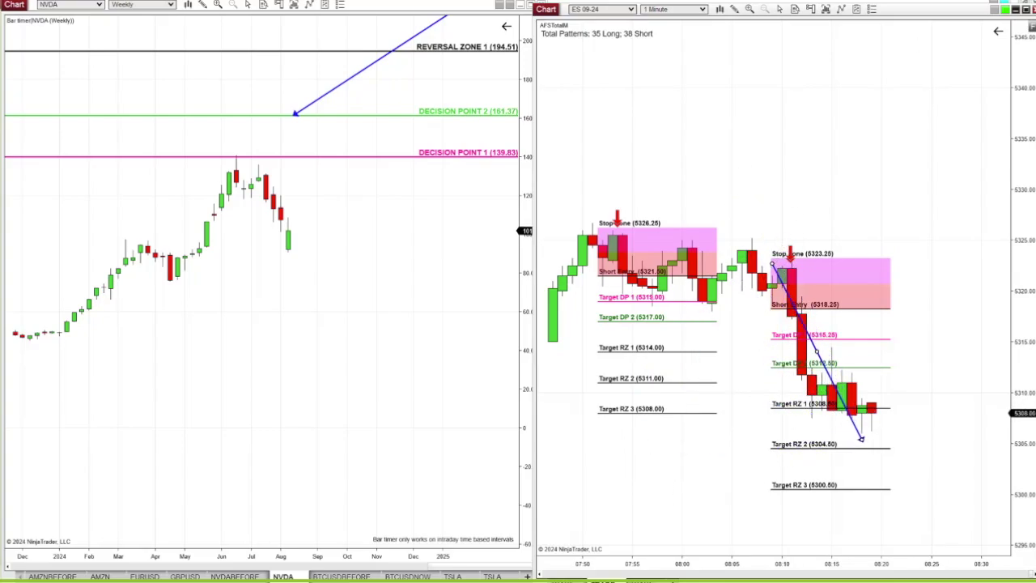
pyautogui.click(1029, 28)
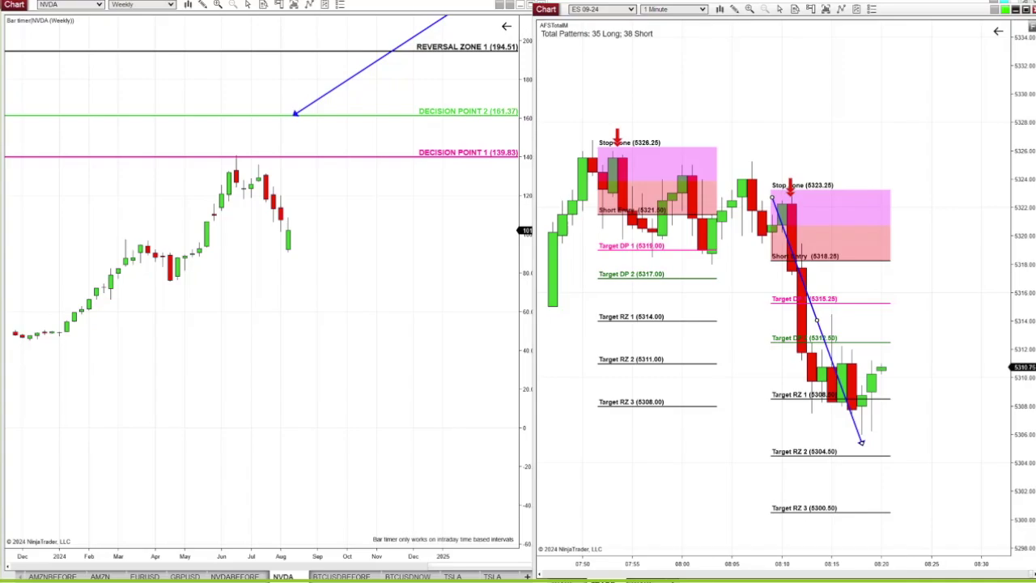
pyautogui.moveTo(859, 438); pyautogui.dragTo(871, 343)
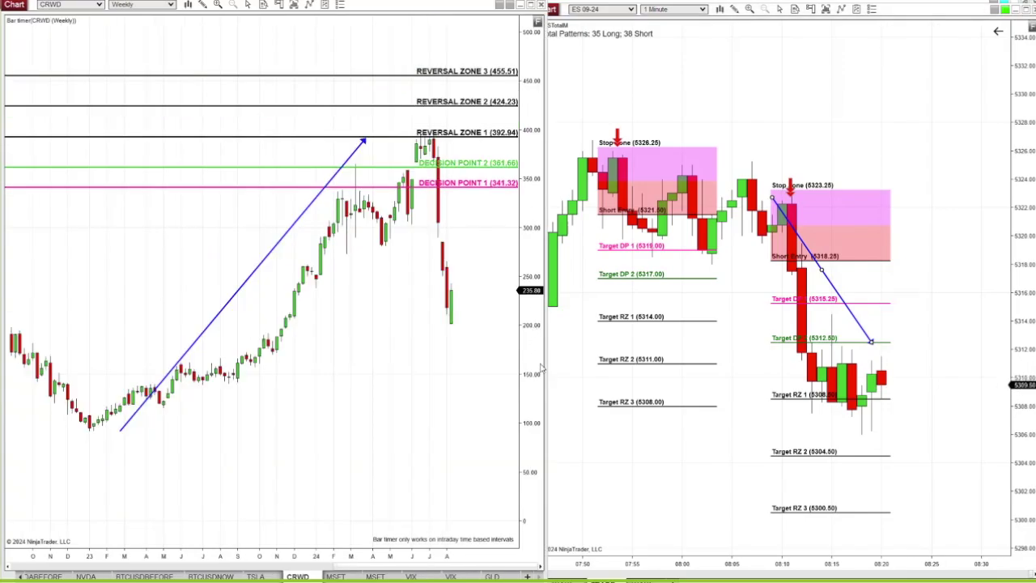
# - Examine the recent price drop from Reversal Zone 1 (392.94) on the CRWD weekly chart
pyautogui.moveTo(536, 365); pyautogui.dragTo(518, 417)
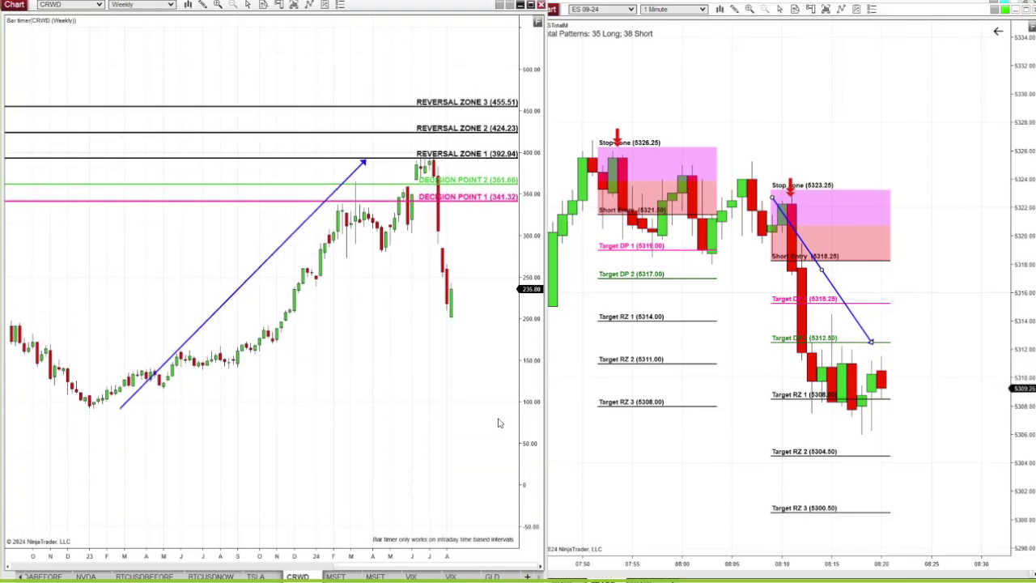
pyautogui.moveTo(422, 430); pyautogui.dragTo(337, 434)
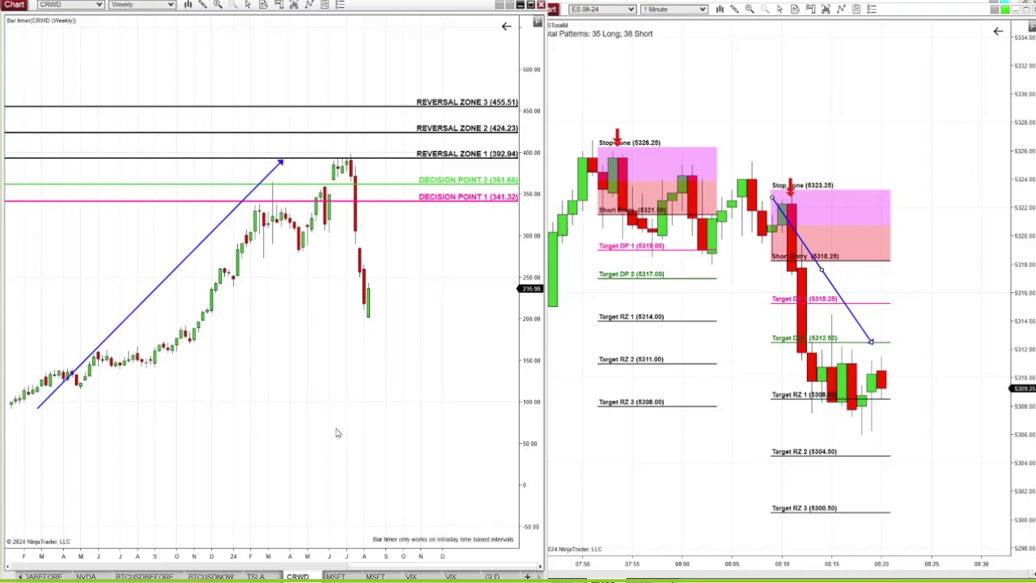
pyautogui.scroll(5, 337, 433)
pyautogui.scroll(3, 338, 433)
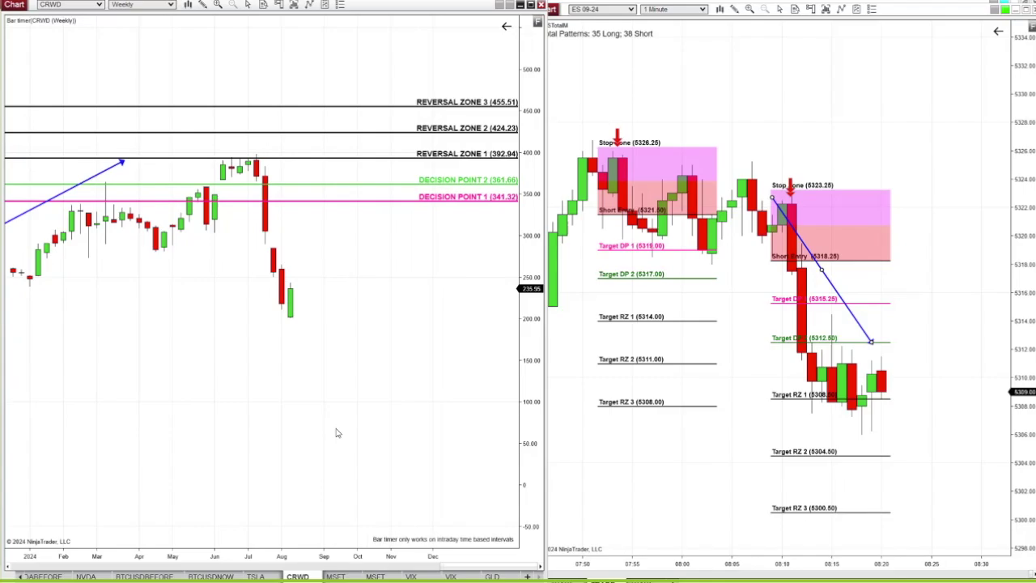
pyautogui.moveTo(530, 497); pyautogui.dragTo(530, 429)
# - Adjust the ES arrow to slope from the latest pattern's stop zone down to about 5306 near 08:17
pyautogui.moveTo(873, 343); pyautogui.dragTo(805, 162)
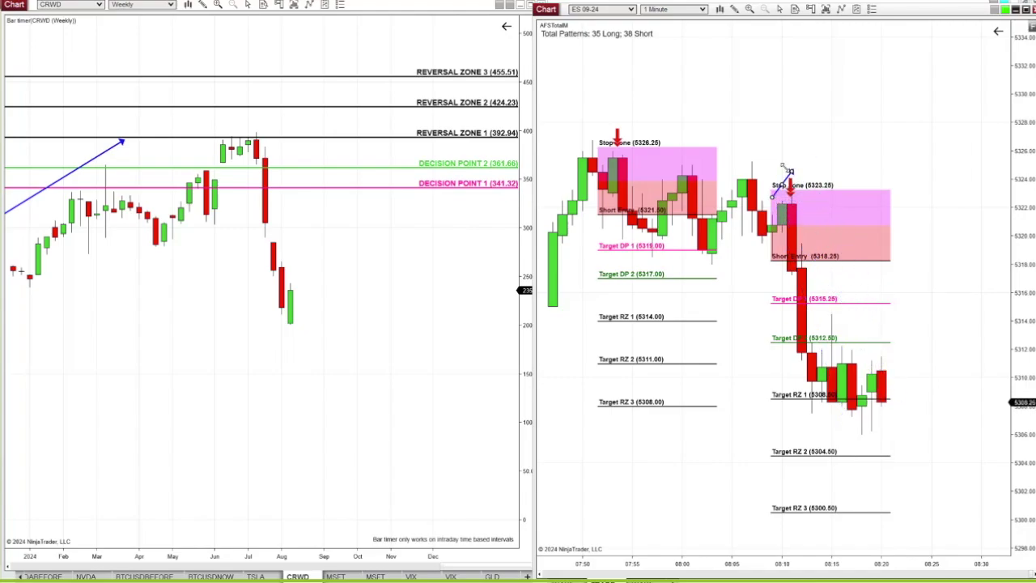
pyautogui.click(900, 427)
pyautogui.moveTo(918, 409); pyautogui.dragTo(851, 429)
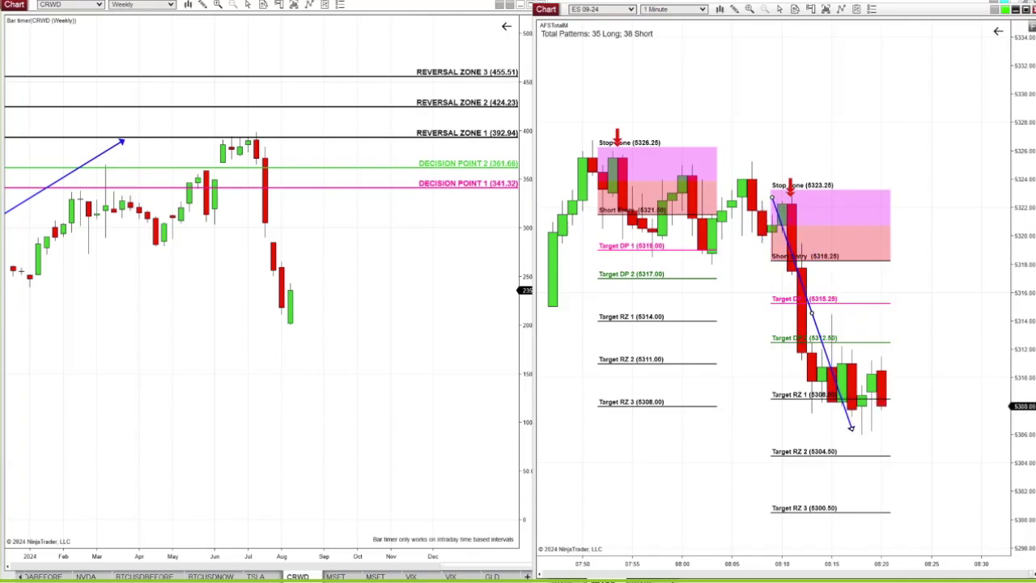
pyautogui.moveTo(1013, 374); pyautogui.dragTo(1013, 409)
pyautogui.moveTo(915, 286); pyautogui.dragTo(914, 287)
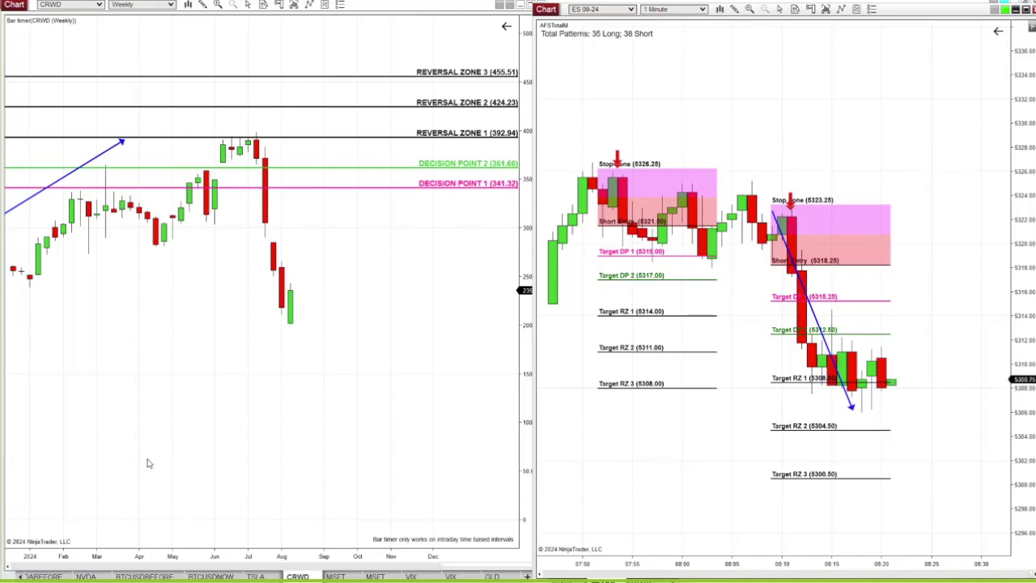
# - Bring up the MSFT weekly chart that shows the decision points and reversal zones
pyautogui.click(336, 576)
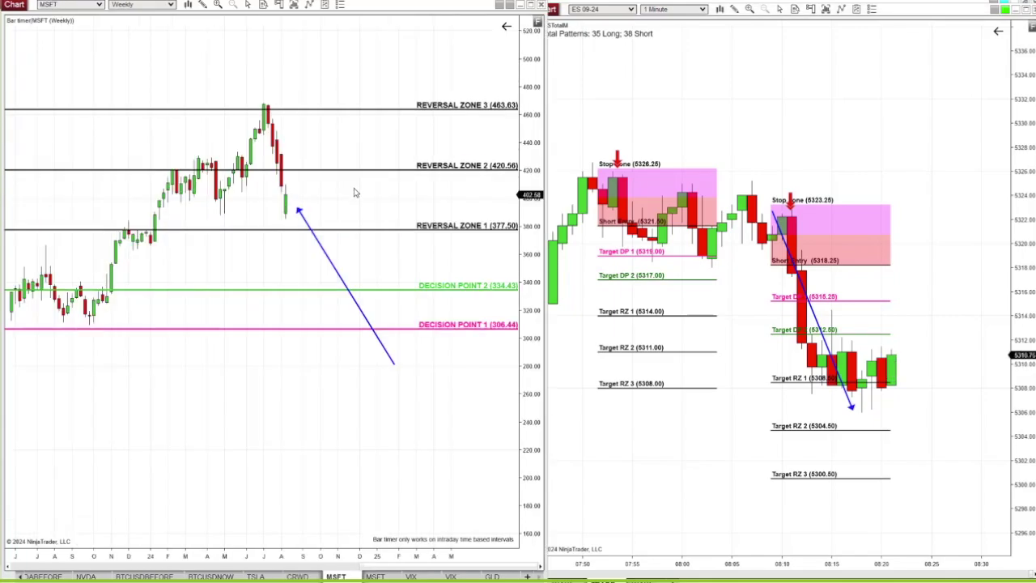
# - Reposition the MSFT arrow to run from Reversal Zone 3 (463.63) beside the July peak down to Reversal Zone 1 (377.50) below the latest candle
pyautogui.moveTo(298, 209); pyautogui.dragTo(286, 233)
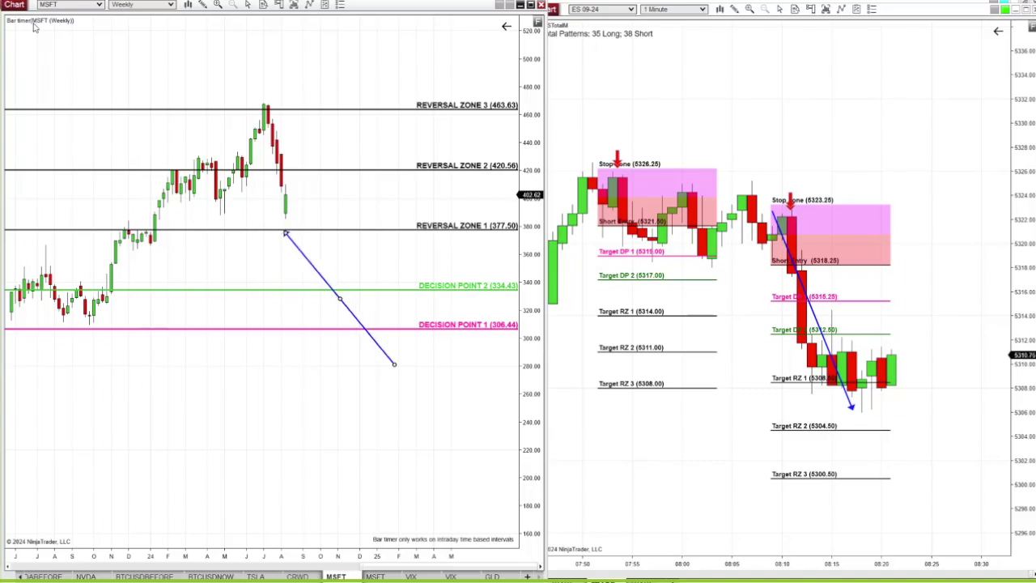
pyautogui.moveTo(394, 364); pyautogui.dragTo(255, 107)
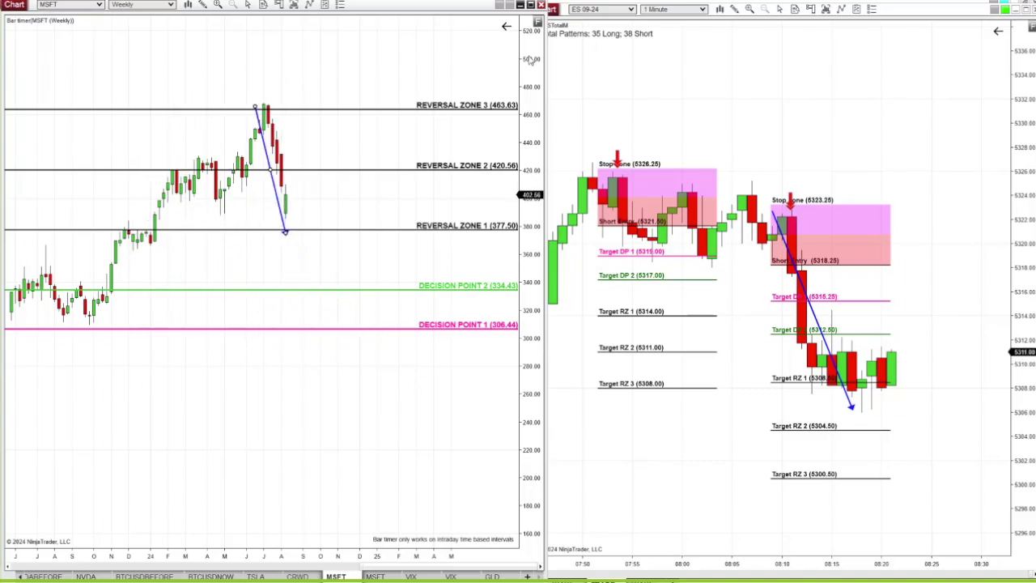
pyautogui.moveTo(526, 123); pyautogui.dragTo(522, 153)
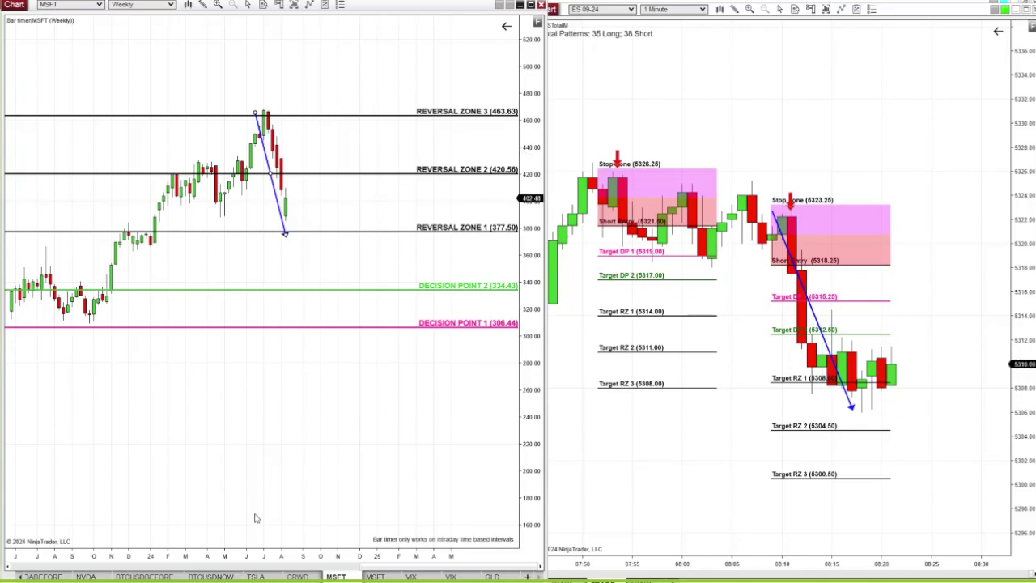
pyautogui.moveTo(385, 417); pyautogui.dragTo(365, 424)
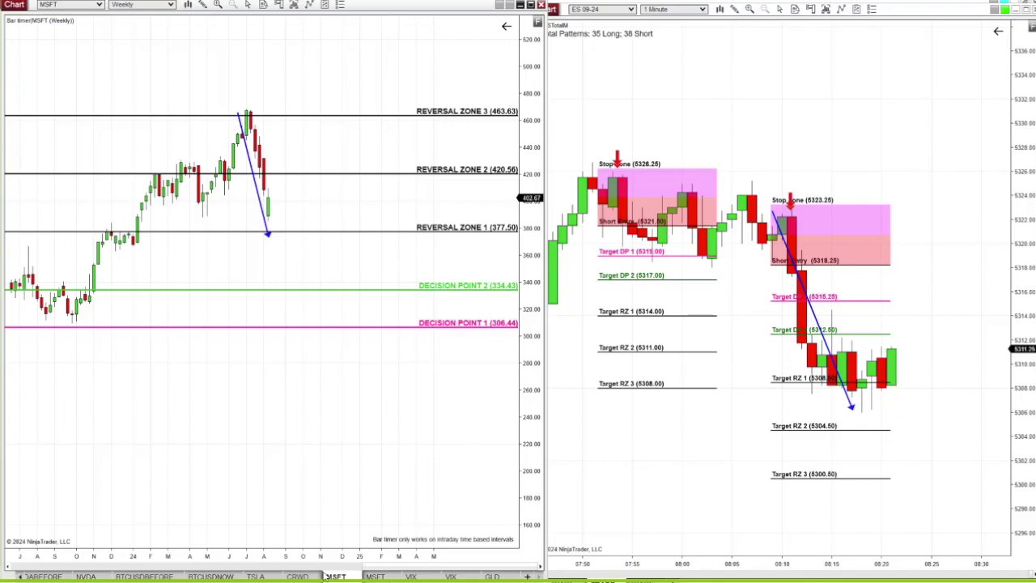
# - Bring up the TSLA weekly chart and shift its downward arrow back so it ends near the early May candles
pyautogui.click(255, 576)
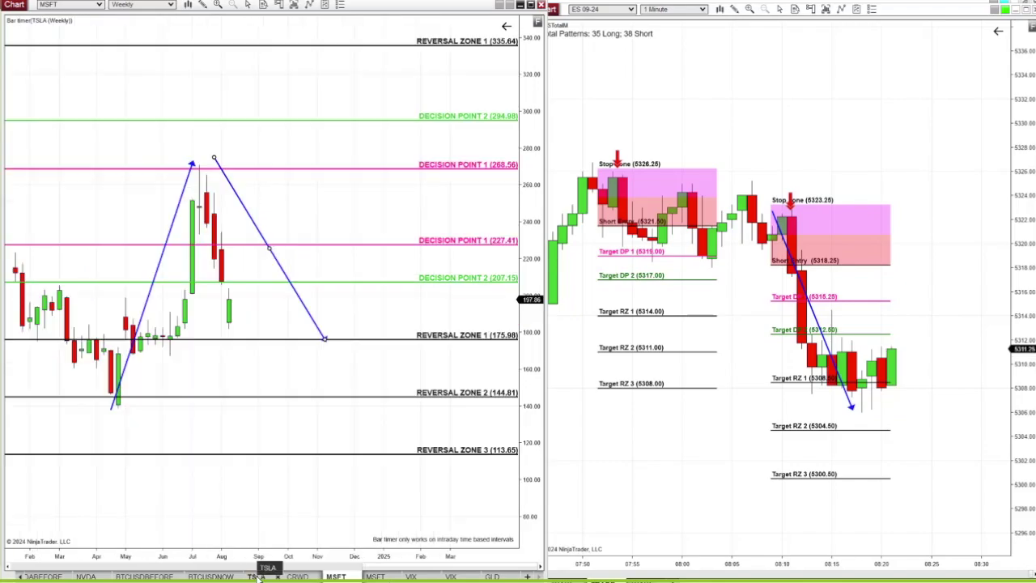
pyautogui.moveTo(312, 316); pyautogui.dragTo(109, 296)
# - Examine the latest ES short pattern, its targets and the price movement following the drop
pyautogui.moveTo(1018, 409); pyautogui.dragTo(1022, 372)
pyautogui.moveTo(956, 407); pyautogui.dragTo(752, 418)
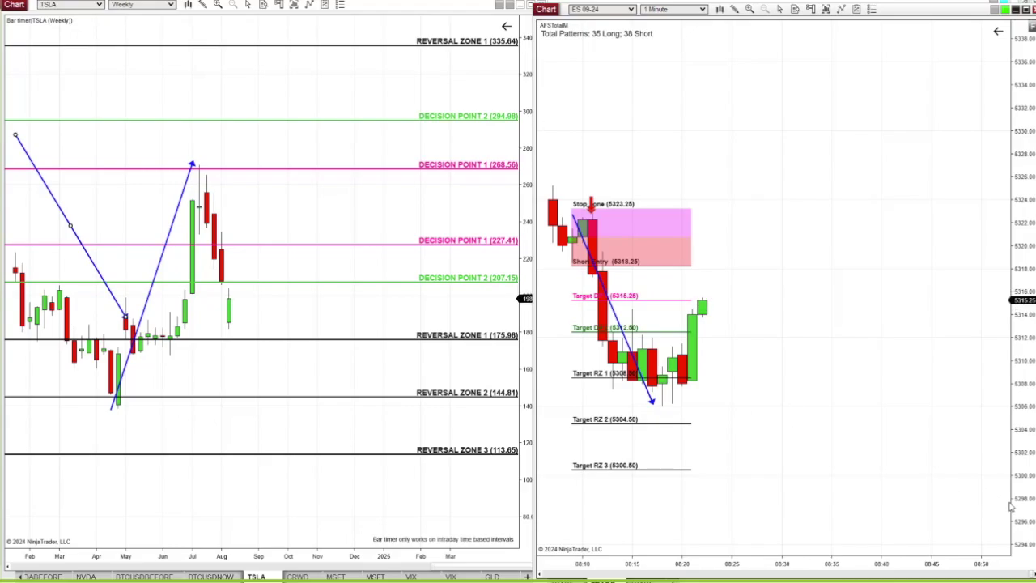
pyautogui.moveTo(1018, 515); pyautogui.dragTo(1010, 556)
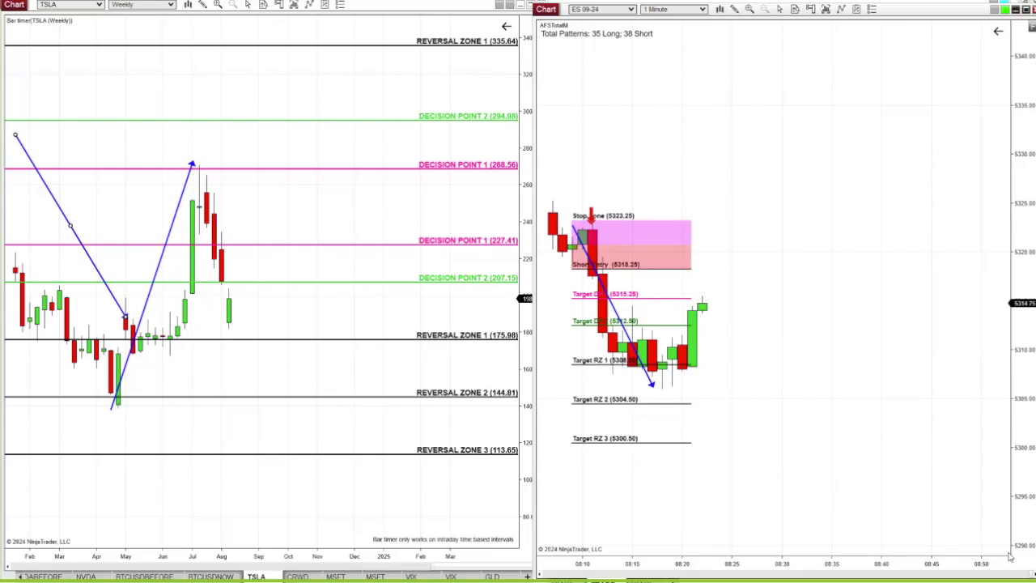
pyautogui.moveTo(704, 538); pyautogui.dragTo(734, 537)
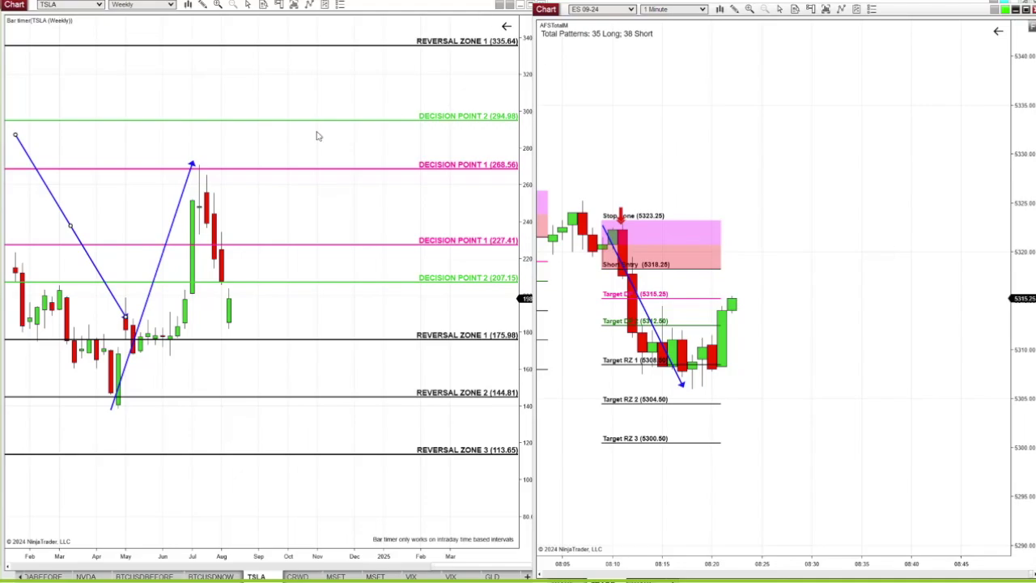
# - Deselect the TSLA arrow, and bring up the current BTCUSD weekly chart to examine the latest candle's low against Reversal Zone 1 (47559.21)
pyautogui.click(340, 299)
pyautogui.moveTo(535, 495)
pyautogui.mouseDown()
pyautogui.moveTo(541, 387)
pyautogui.moveTo(536, 485)
pyautogui.mouseUp()
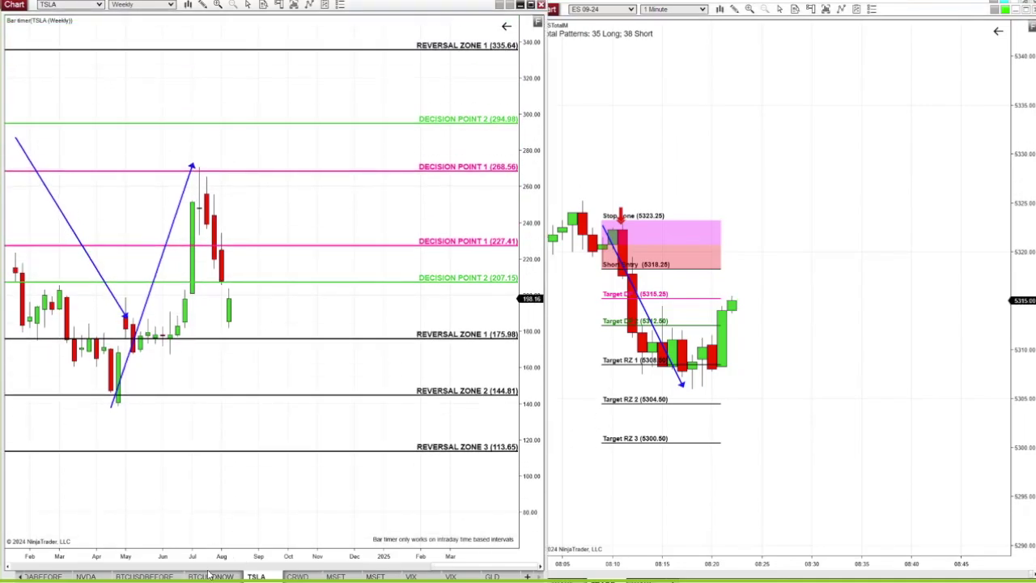
pyautogui.click(209, 576)
pyautogui.scroll(5, 312, 424)
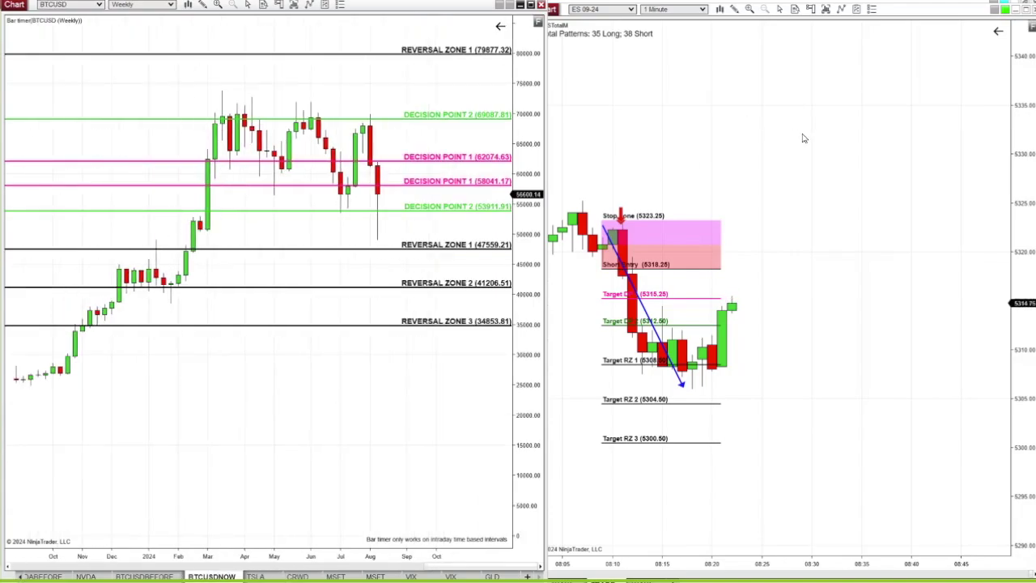
pyautogui.moveTo(1023, 450); pyautogui.dragTo(995, 433)
pyautogui.moveTo(379, 481); pyautogui.dragTo(271, 472)
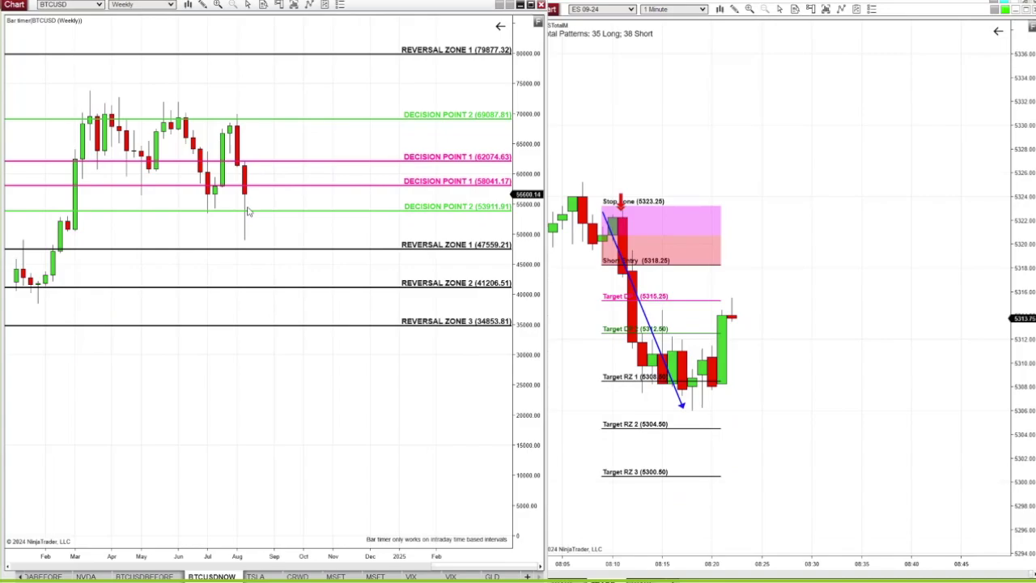
pyautogui.moveTo(246, 245)
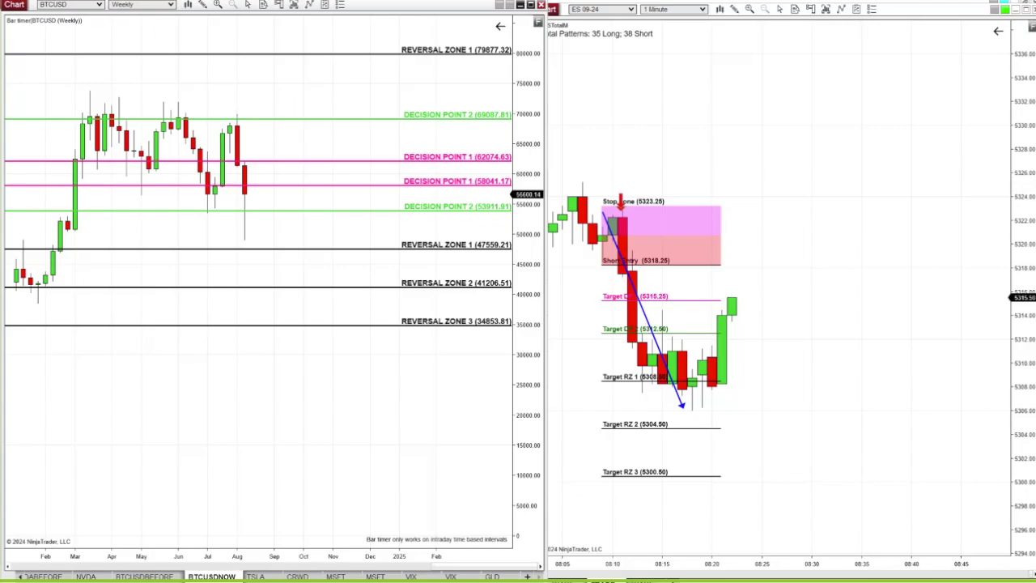
# - Raise the tip of the ES arrow to about 5308, just below Target RZ 1 (5308.50)
pyautogui.click(683, 407)
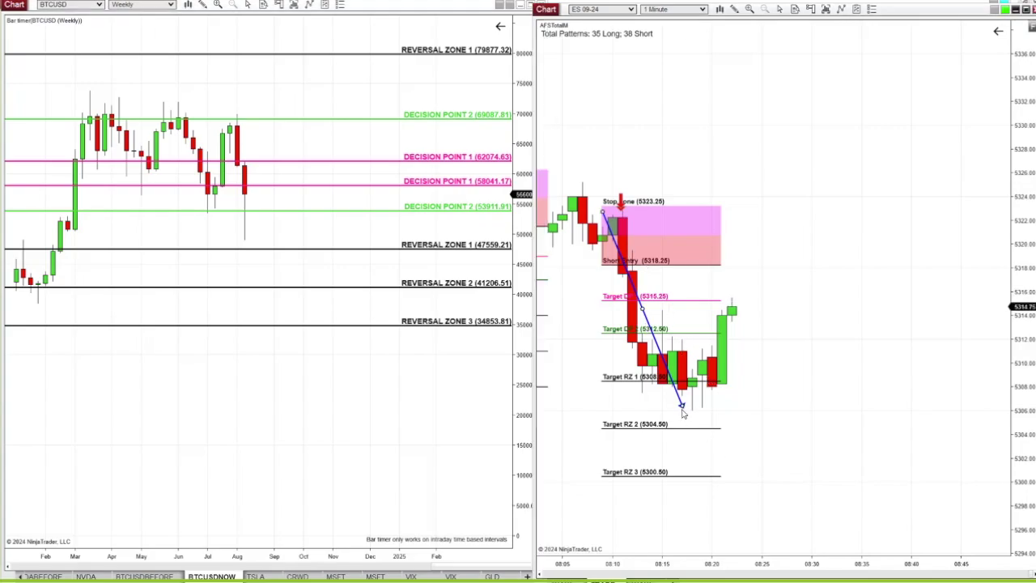
pyautogui.moveTo(683, 408); pyautogui.dragTo(683, 387)
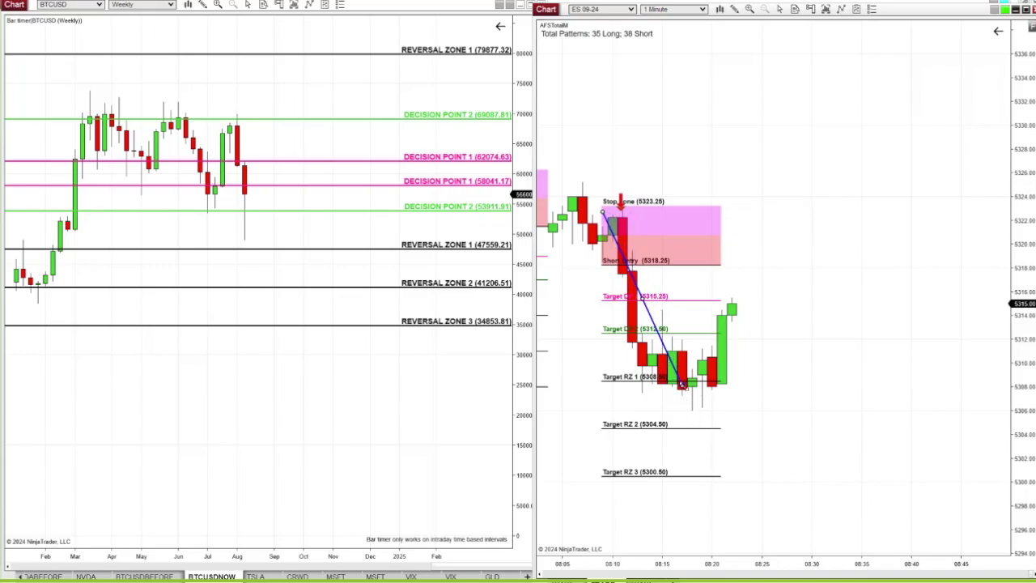
# - Draw an arrow line on the BTCUSD chart from about 13,500 near February 2025 to Reversal Zone 1 (47559.21) beneath the August low
pyautogui.click(204, 5)
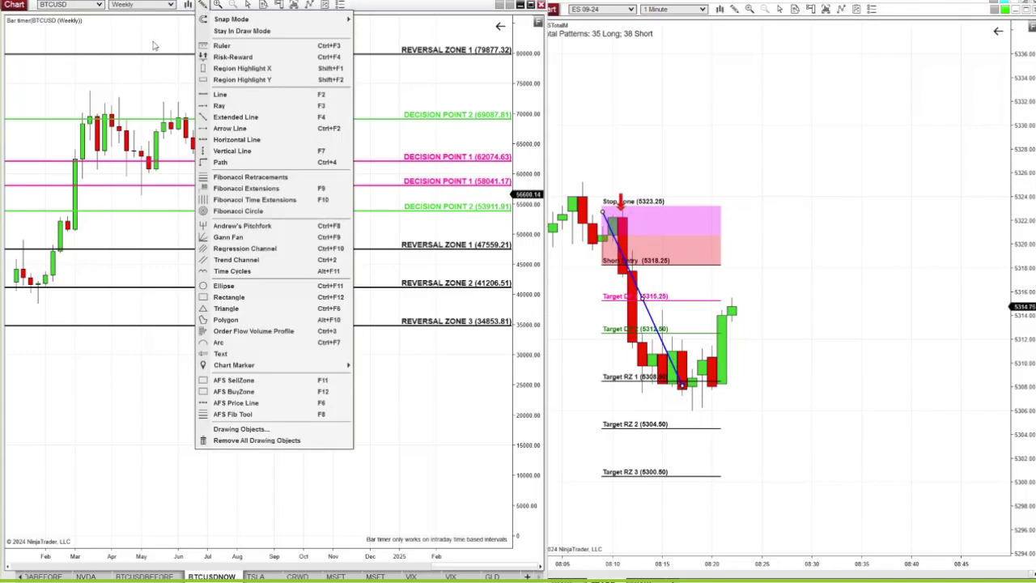
pyautogui.click(217, 129)
pyautogui.click(429, 453)
pyautogui.click(246, 245)
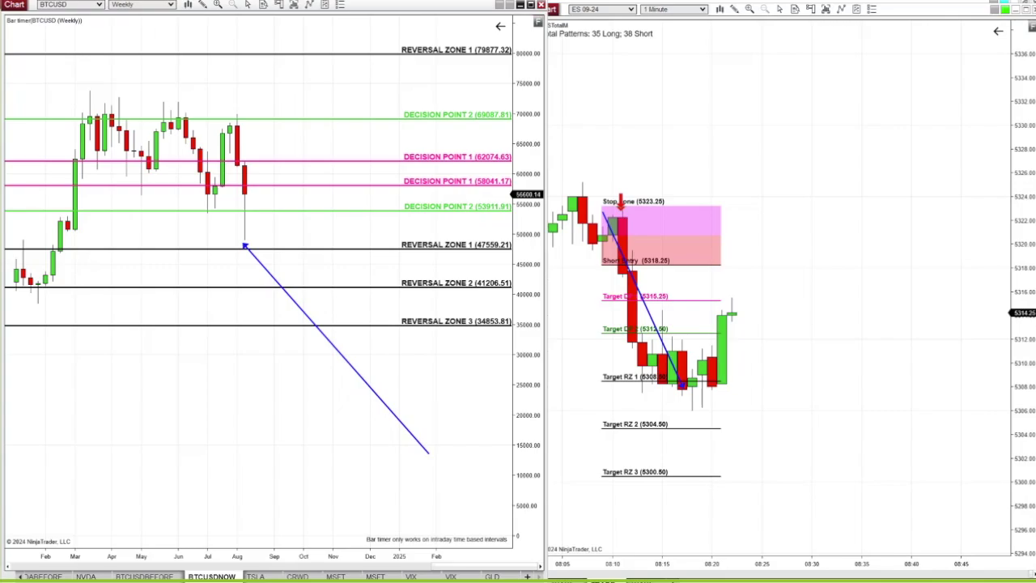